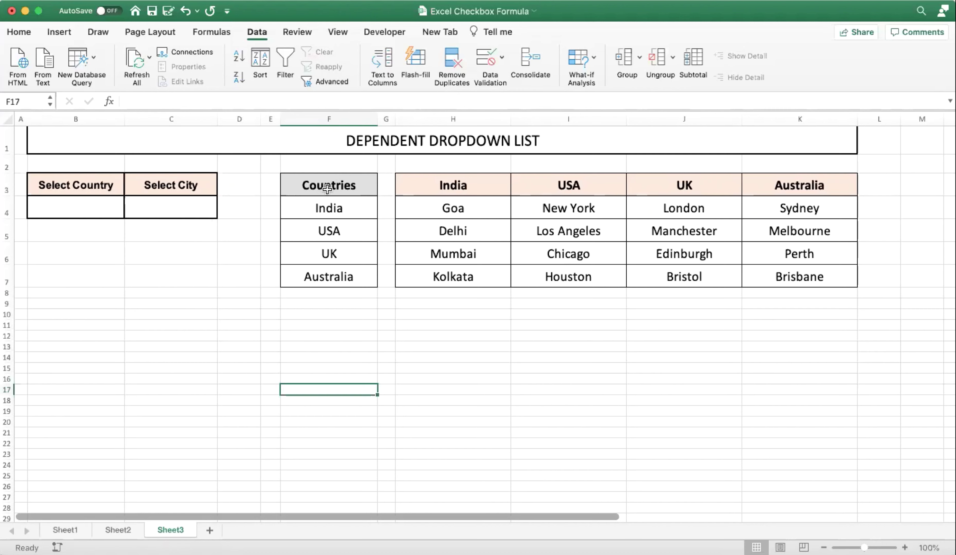
Select F3:F7, the Countries header and its four countries, after looking over the city columns.
{"action": "left_click", "coordinate": [336, 118]}
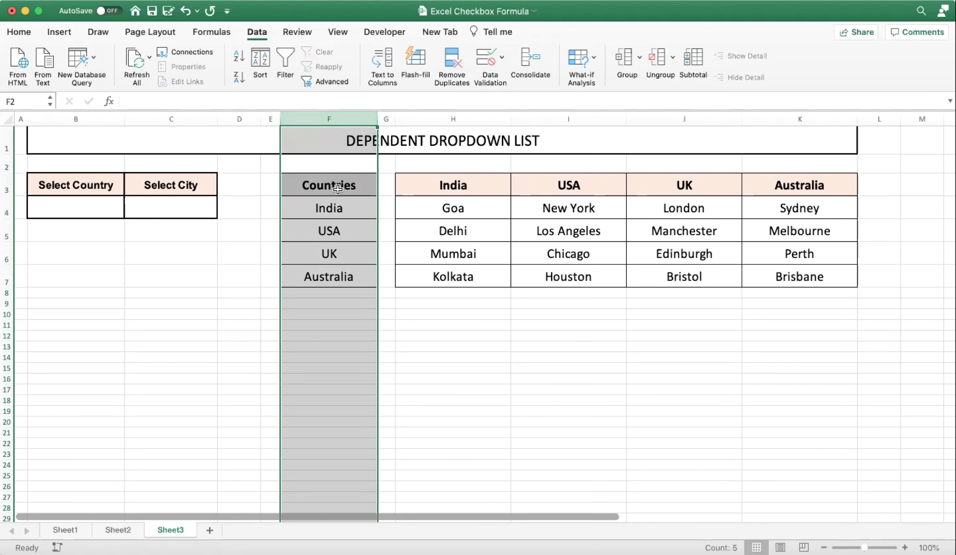
{"action": "left_click", "coordinate": [338, 188]}
{"action": "left_click_drag", "start_coordinate": [328, 208], "coordinate": [328, 270]}
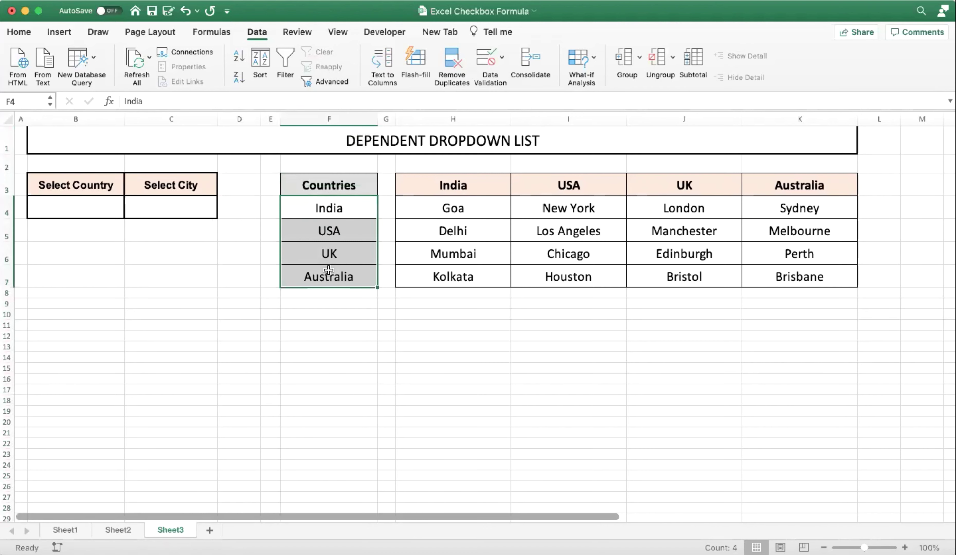
{"action": "left_click", "coordinate": [469, 193]}
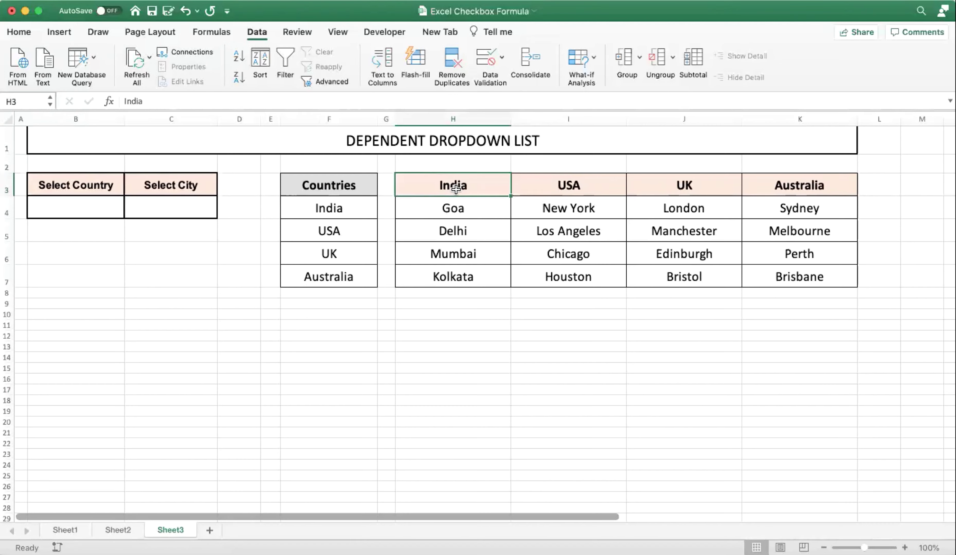
{"action": "left_click_drag", "start_coordinate": [475, 208], "coordinate": [472, 272]}
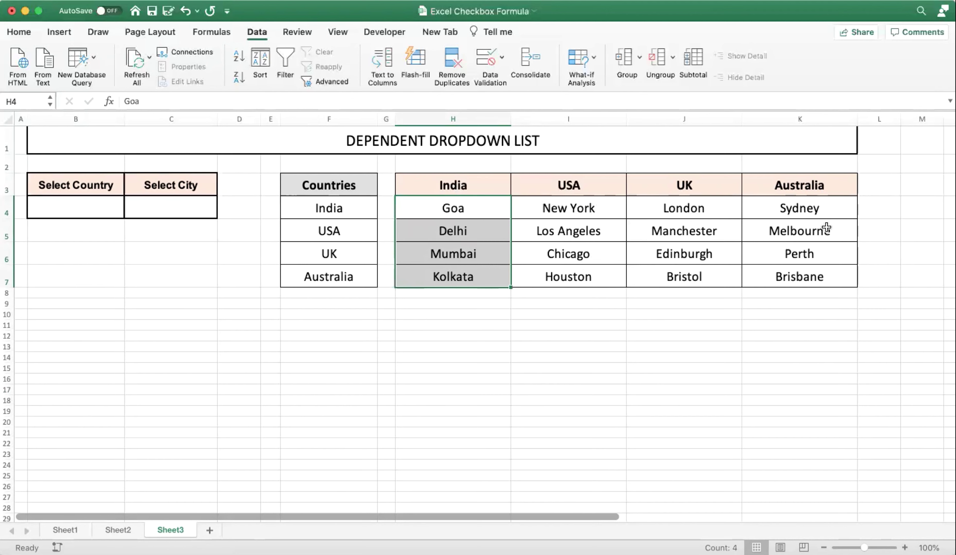
{"action": "left_click", "coordinate": [332, 195]}
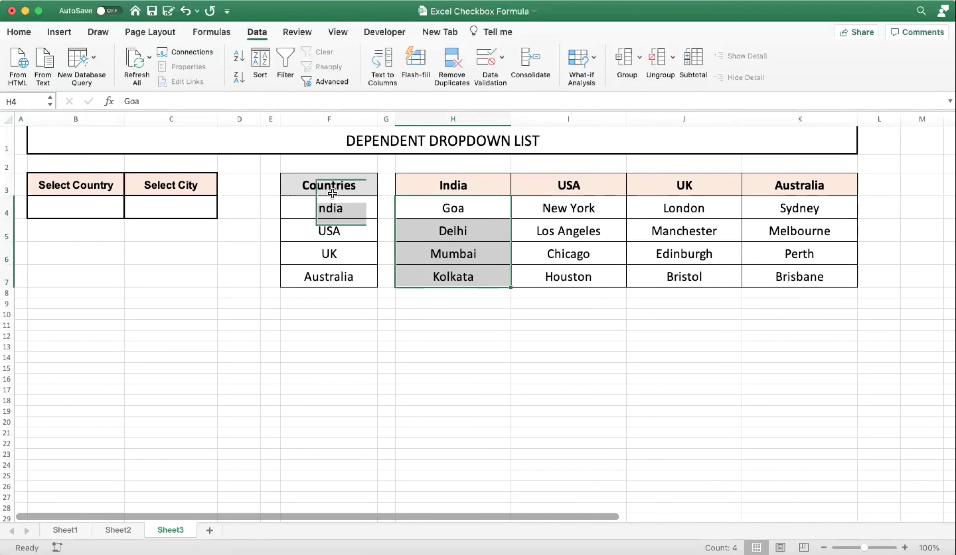
{"action": "left_click_drag", "start_coordinate": [332, 194], "coordinate": [320, 266]}
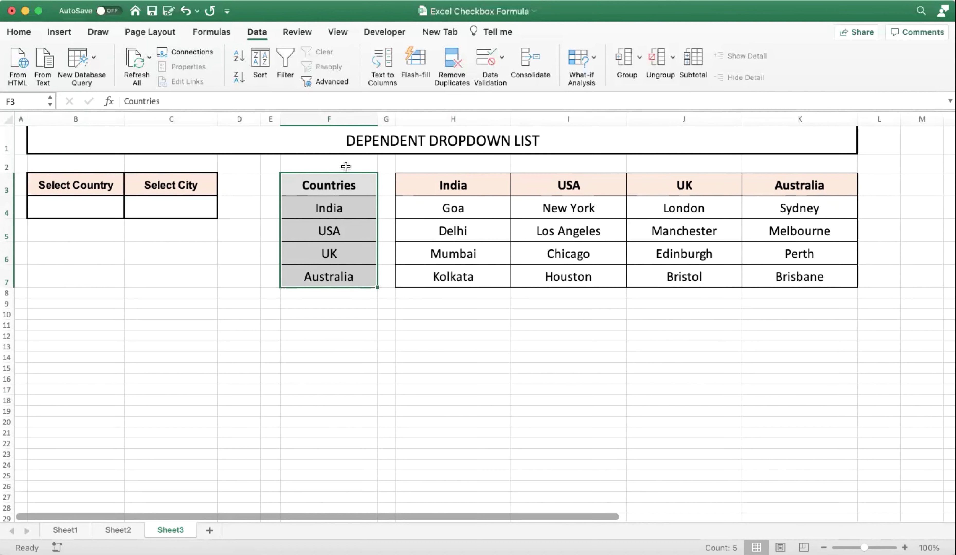
Create the name Countries for F4:F7 from the list's top row with Create from Selection.
{"action": "left_click", "coordinate": [213, 32]}
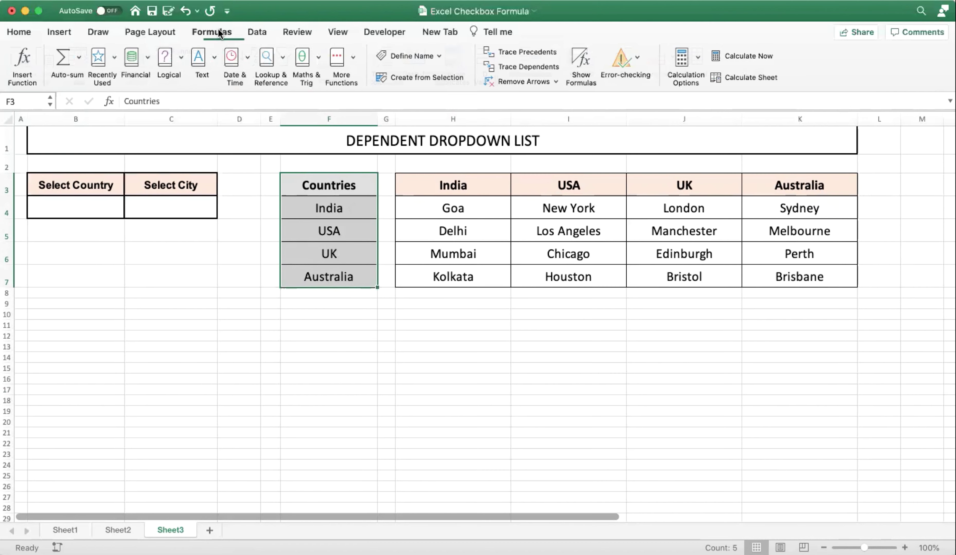
{"action": "left_click", "coordinate": [435, 75]}
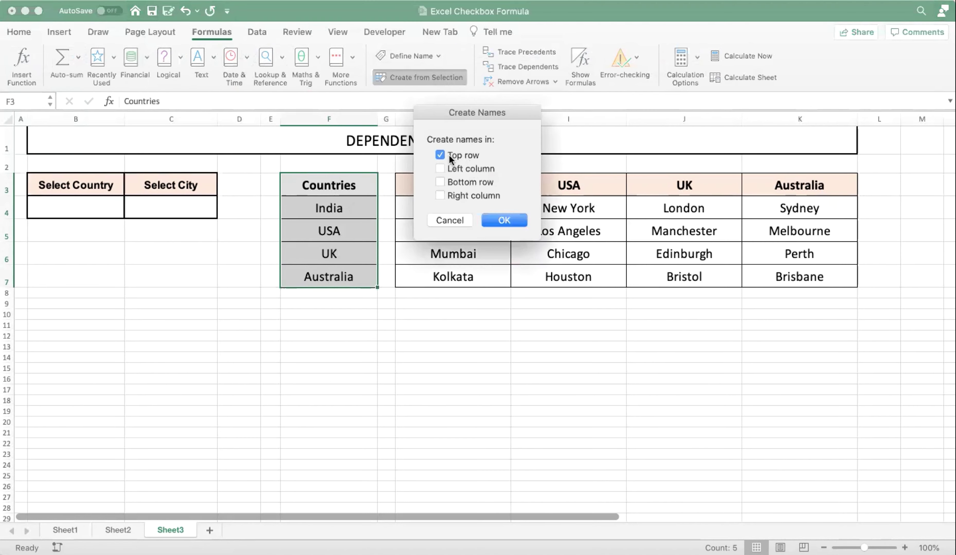
{"action": "left_click", "coordinate": [504, 220]}
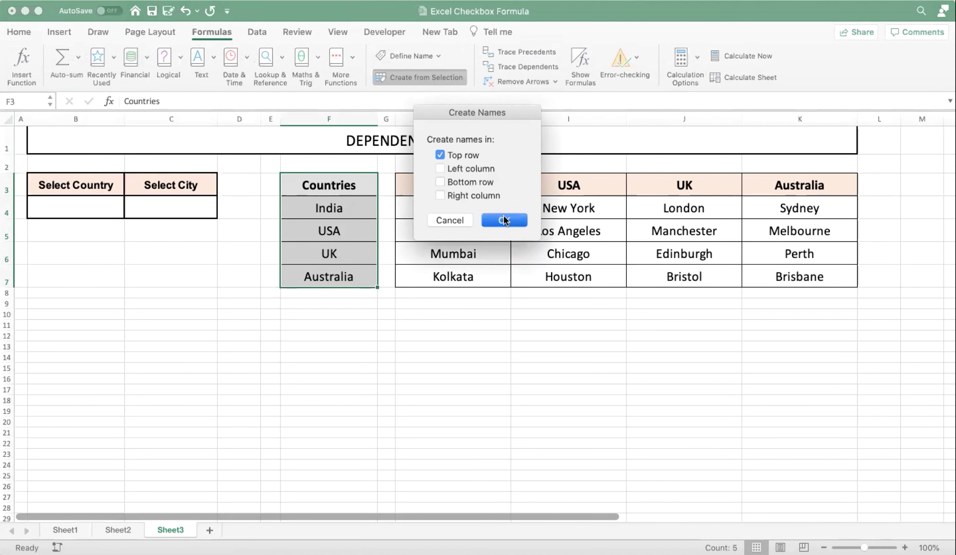
{"action": "left_click", "coordinate": [344, 208]}
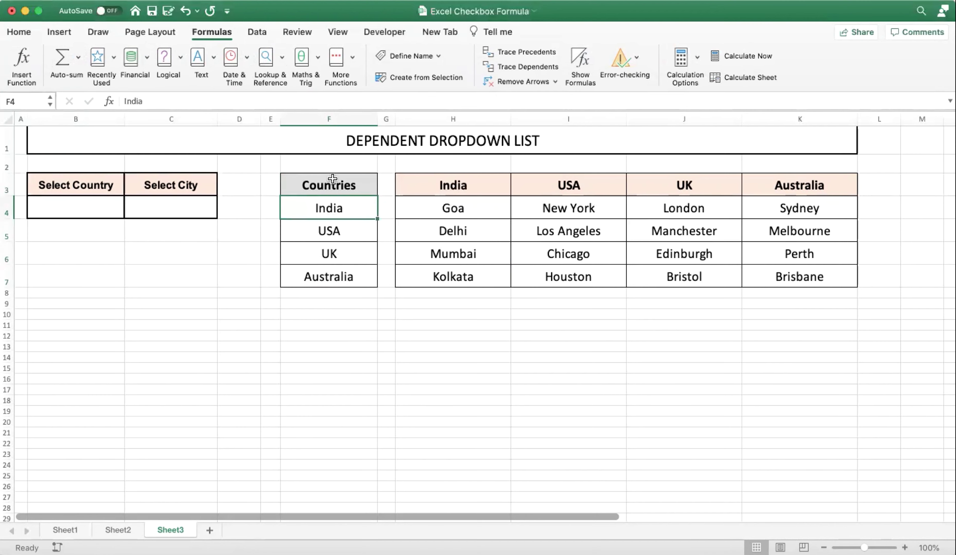
{"action": "left_click_drag", "start_coordinate": [331, 185], "coordinate": [325, 268]}
{"action": "left_click", "coordinate": [325, 271]}
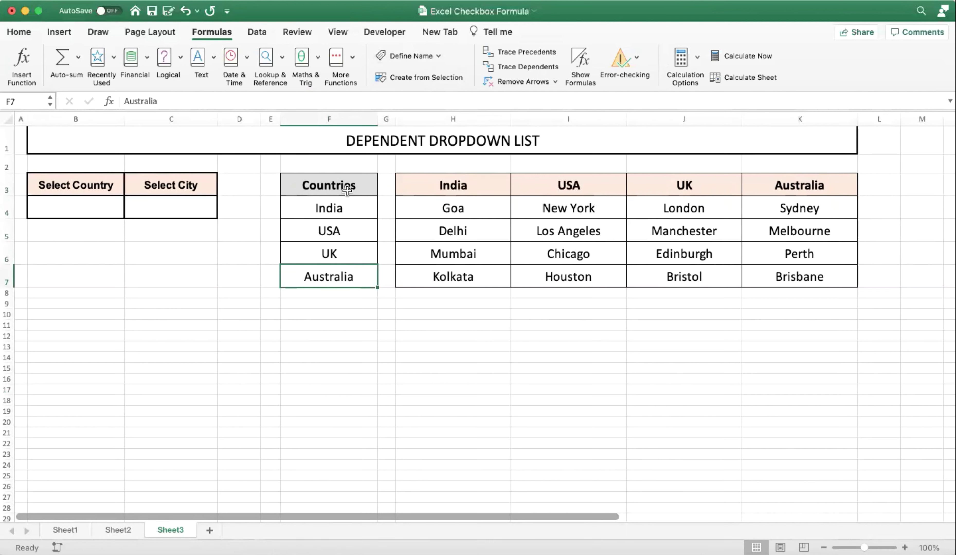
Check in Name Manager that Countries covers F4:F7, then select the city table H3:K7.
{"action": "left_click", "coordinate": [421, 56]}
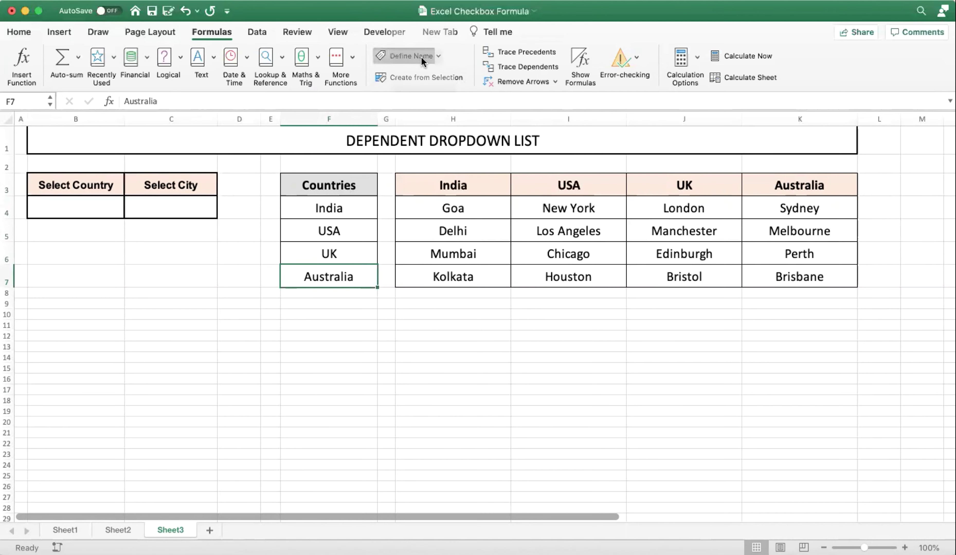
{"action": "left_click", "coordinate": [374, 150]}
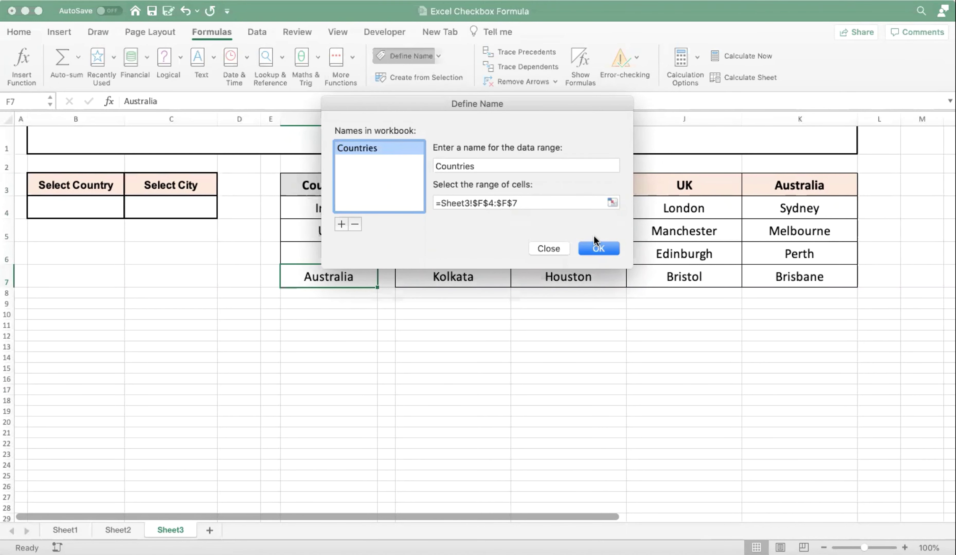
{"action": "left_click", "coordinate": [591, 247]}
{"action": "mouse_move", "coordinate": [474, 187]}
{"action": "left_mouse_down"}
{"action": "mouse_move", "coordinate": [675, 273]}
{"action": "mouse_move", "coordinate": [782, 269]}
{"action": "left_mouse_up"}
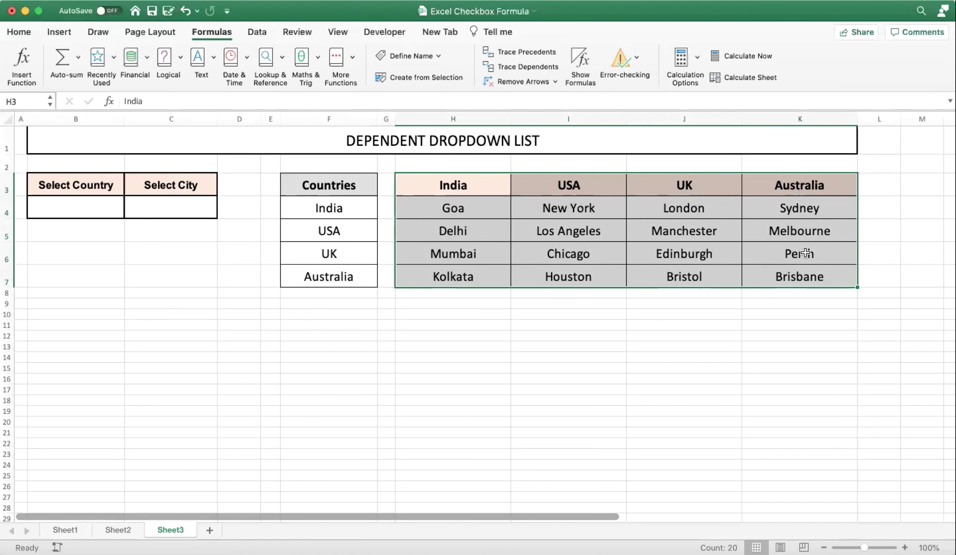
Create names from the top row only, giving India, USA, UK and Australia city ranges.
{"action": "left_click", "coordinate": [440, 73]}
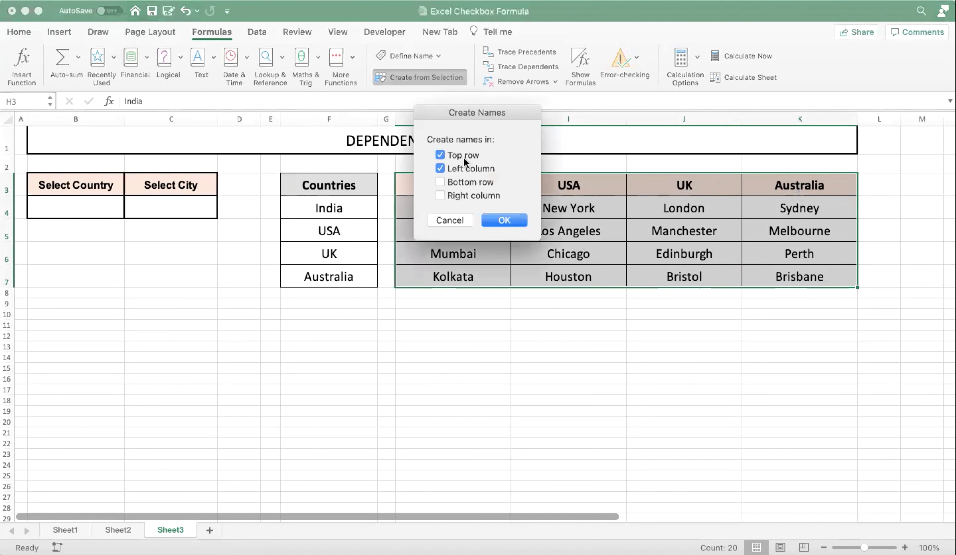
{"action": "left_click", "coordinate": [463, 165]}
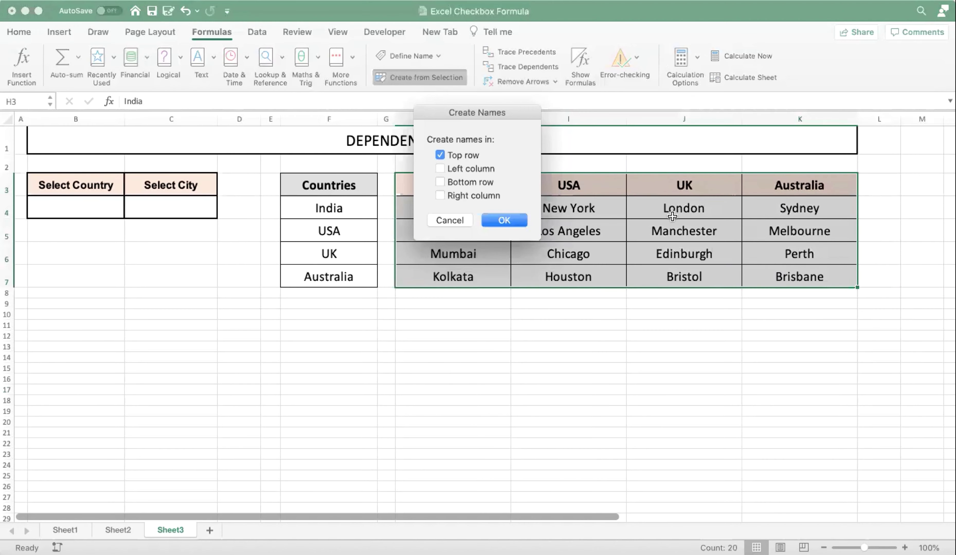
{"action": "left_click", "coordinate": [503, 221]}
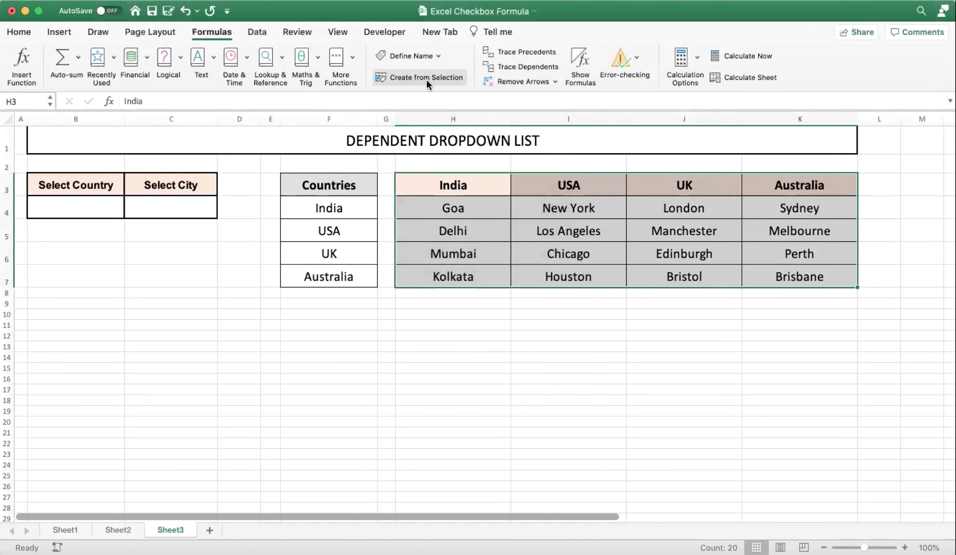
{"action": "left_click", "coordinate": [444, 189]}
Verify the Countries, Australia and India (H4:H7) names in Name Manager.
{"action": "left_click", "coordinate": [410, 55]}
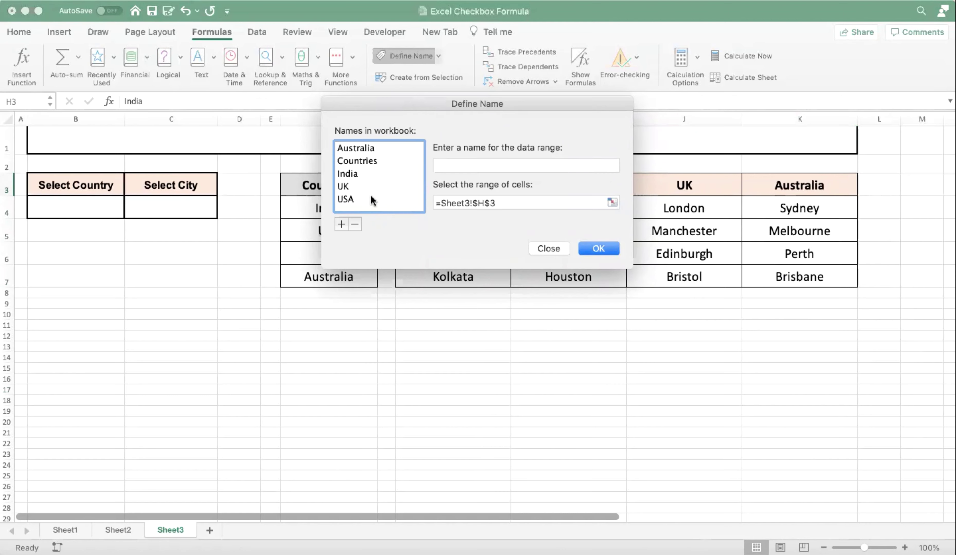
{"action": "left_click", "coordinate": [372, 162]}
{"action": "left_click", "coordinate": [368, 146]}
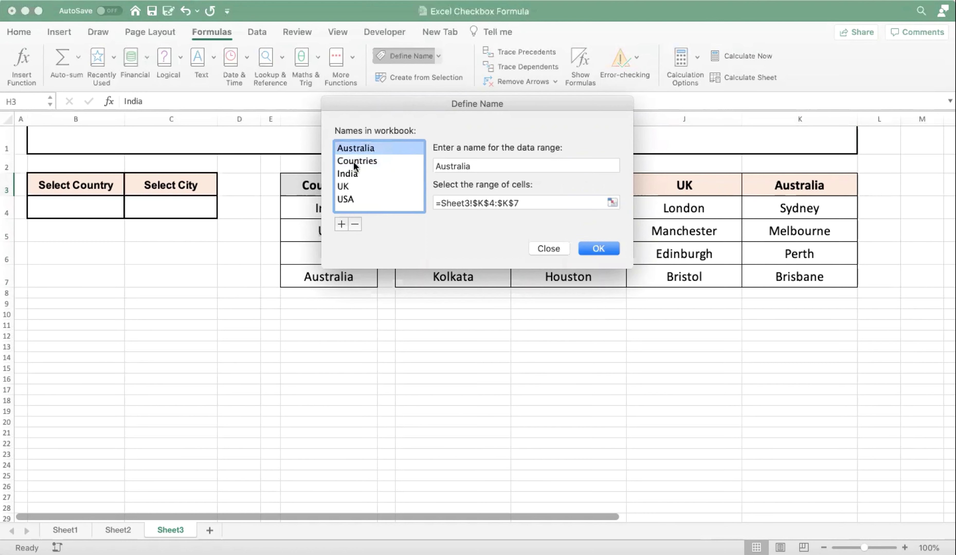
{"action": "left_click", "coordinate": [349, 177]}
{"action": "left_click", "coordinate": [587, 250]}
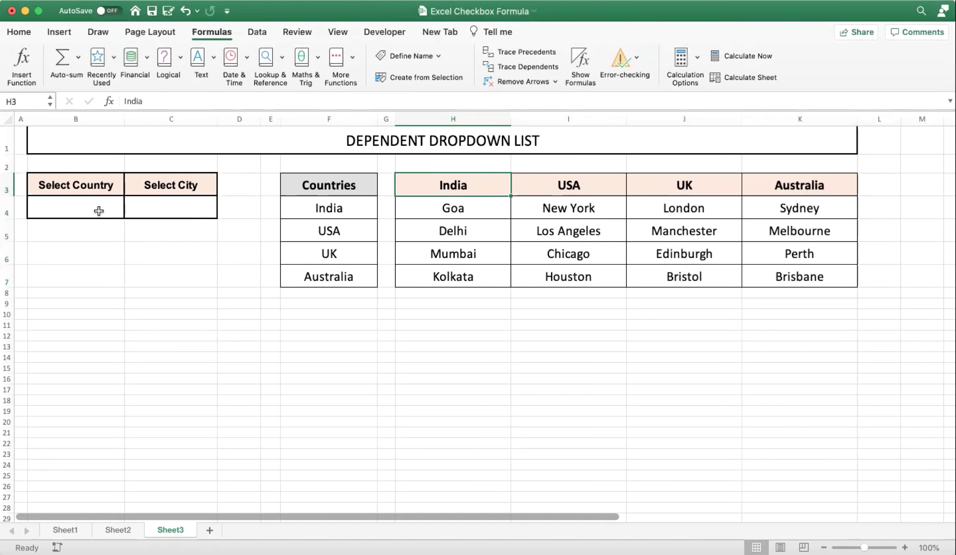
Select cell B4 under the Select Country heading.
{"action": "left_click", "coordinate": [102, 186]}
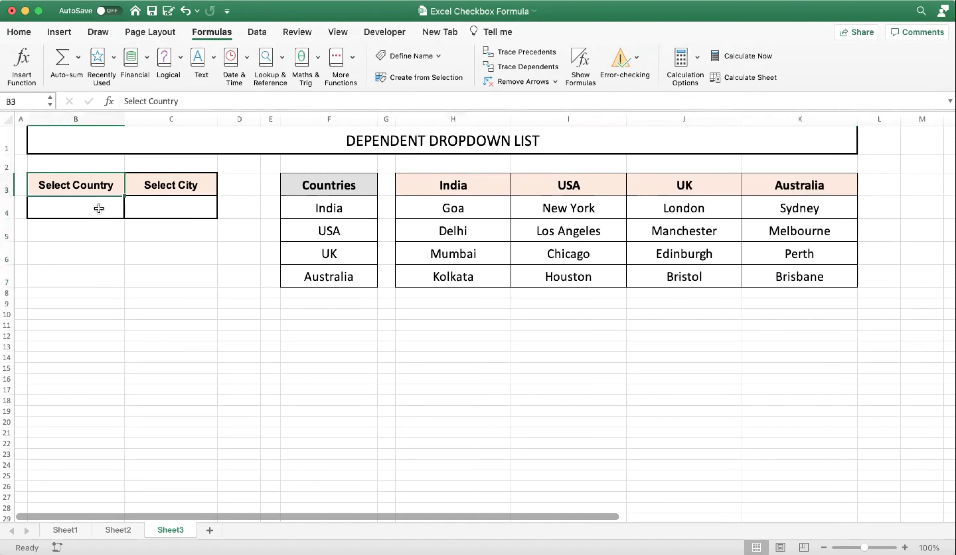
{"action": "left_click", "coordinate": [99, 208]}
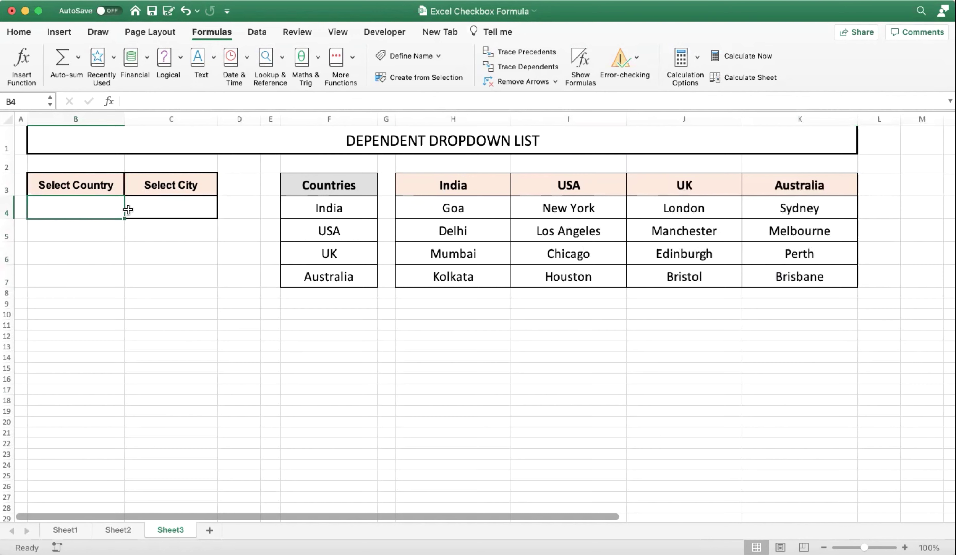
{"action": "left_click", "coordinate": [154, 210]}
{"action": "left_click", "coordinate": [103, 210]}
{"action": "left_click", "coordinate": [144, 210]}
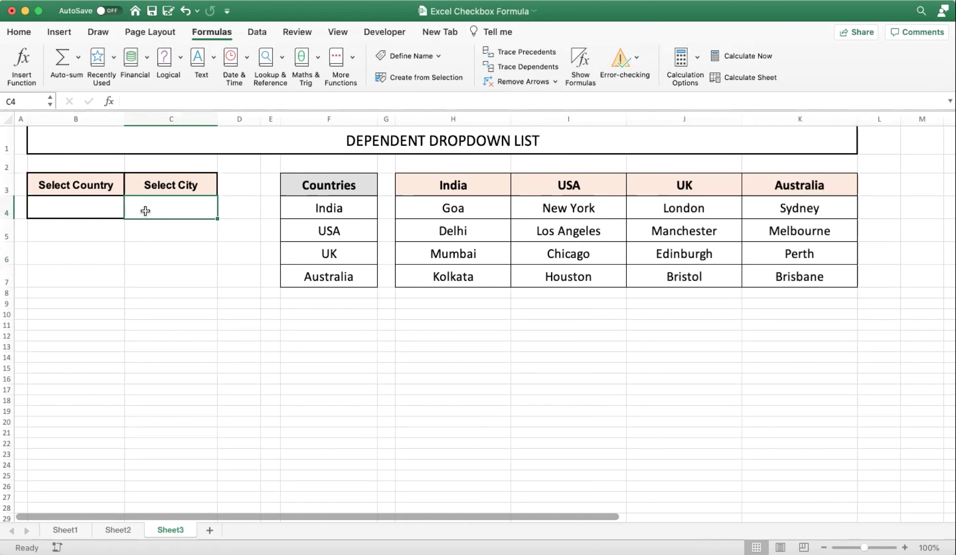
{"action": "left_click", "coordinate": [112, 211]}
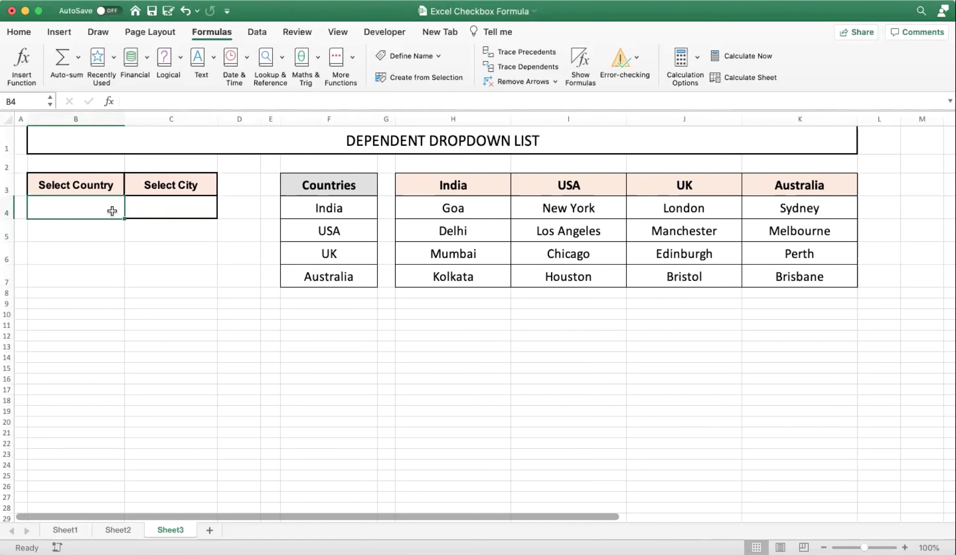
Add List data validation to B4 with source =$F$3:$F$7.
{"action": "left_click", "coordinate": [258, 35]}
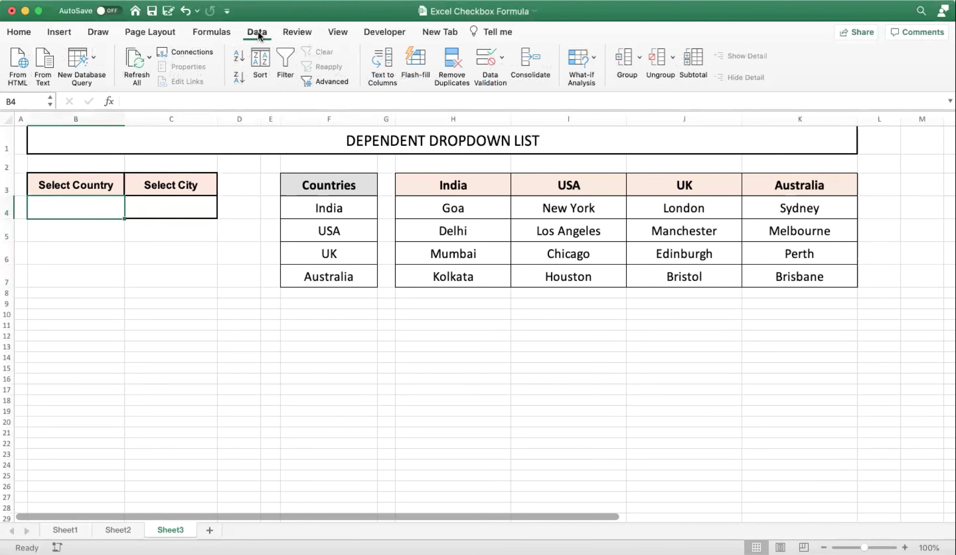
{"action": "left_click", "coordinate": [497, 69]}
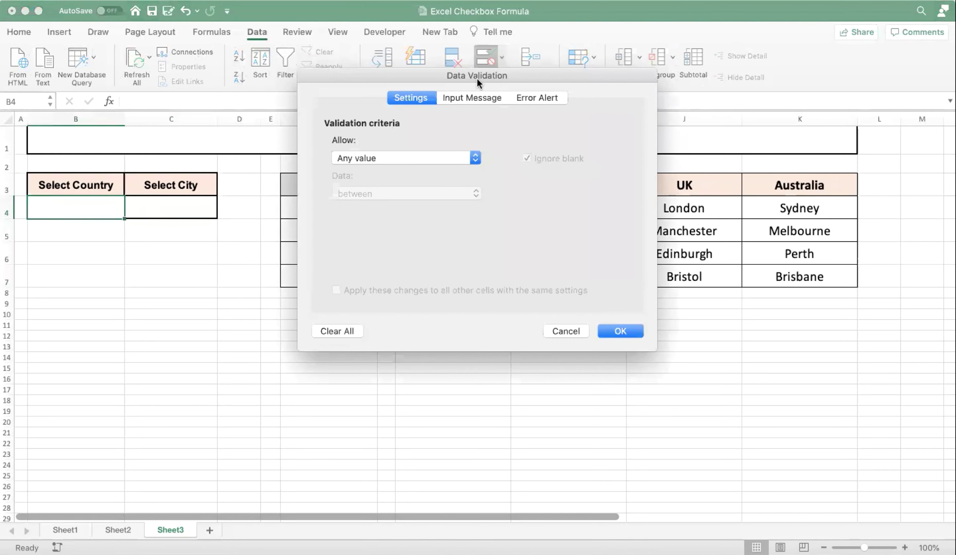
{"action": "left_click", "coordinate": [384, 154]}
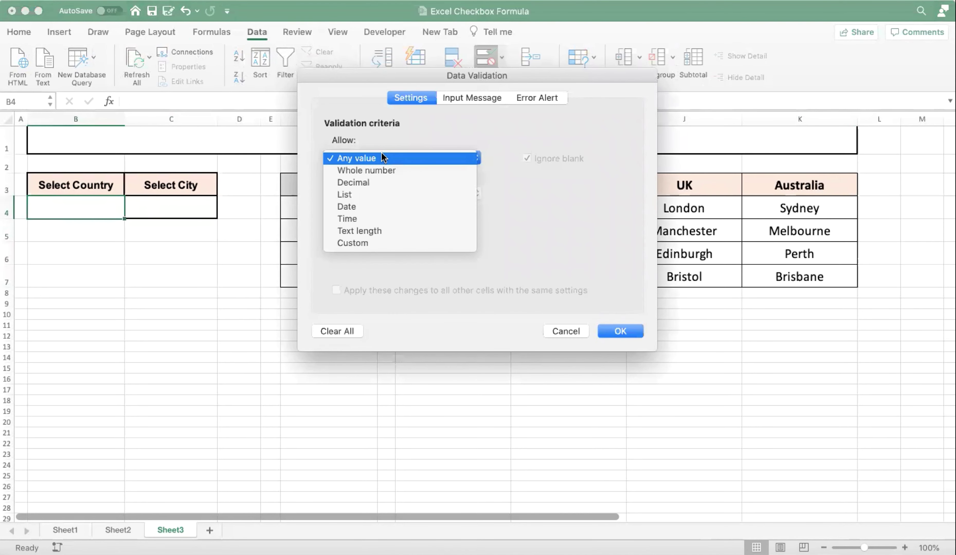
{"action": "left_click", "coordinate": [364, 191]}
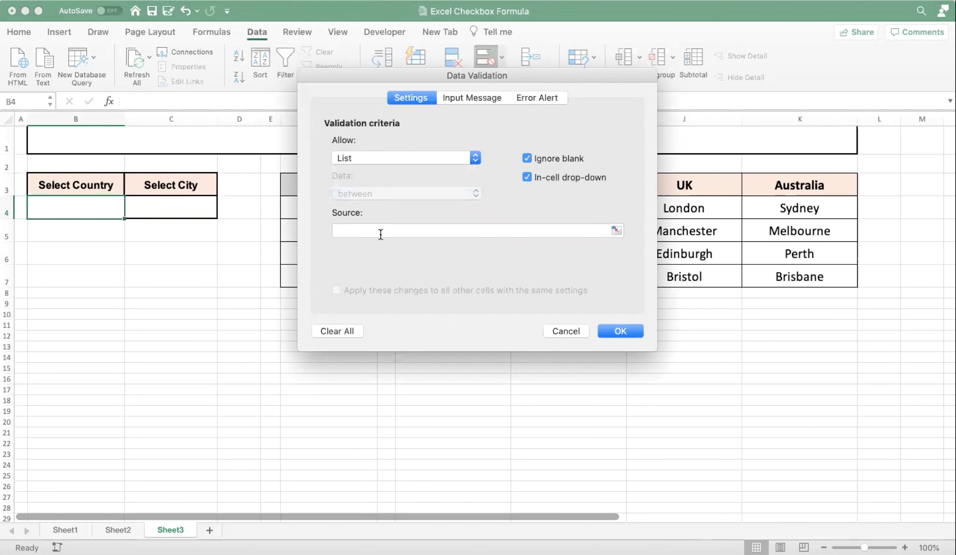
{"action": "left_click", "coordinate": [380, 231]}
{"action": "left_click_drag", "start_coordinate": [350, 185], "coordinate": [350, 277]}
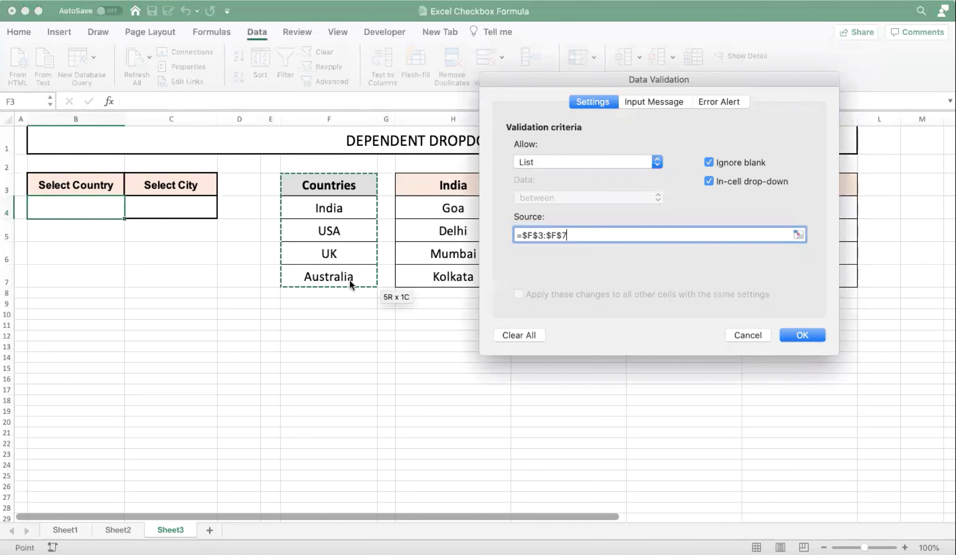
{"action": "key", "text": "F4"}
{"action": "left_click_drag", "start_coordinate": [345, 196], "coordinate": [351, 275]}
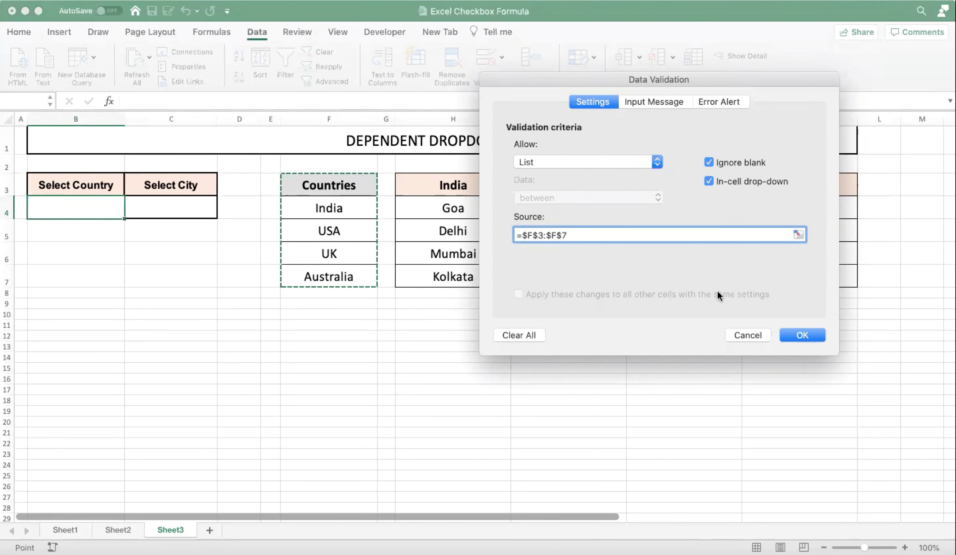
{"action": "left_click", "coordinate": [802, 335]}
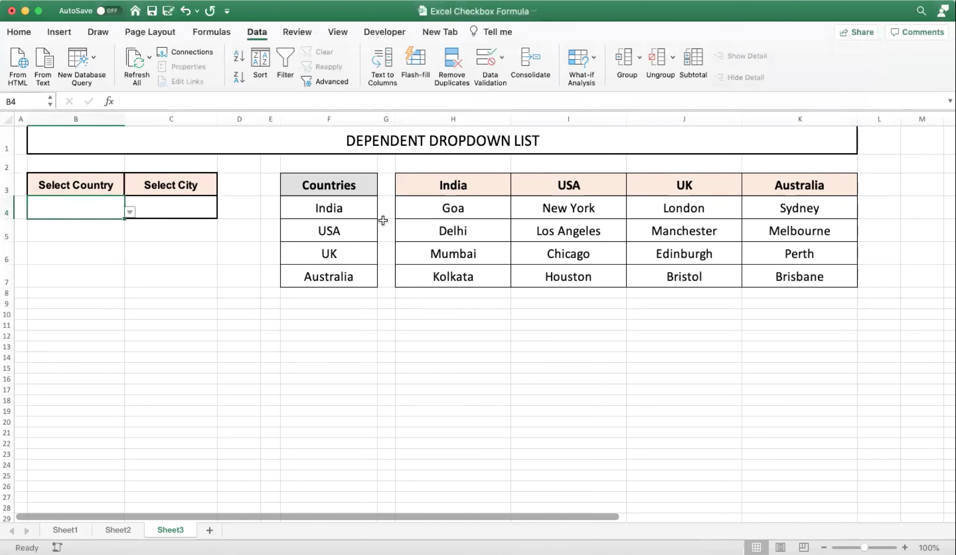
Pick India, USA, UK, Australia, then Countries from B4's dropdown to test it.
{"action": "left_click", "coordinate": [124, 211]}
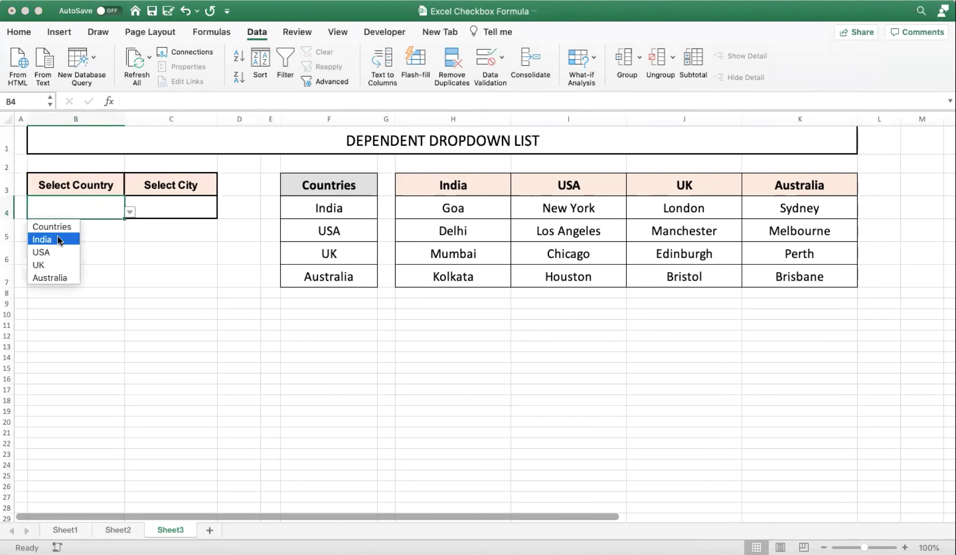
{"action": "left_click", "coordinate": [56, 238]}
{"action": "left_click", "coordinate": [130, 211]}
{"action": "left_click", "coordinate": [46, 248]}
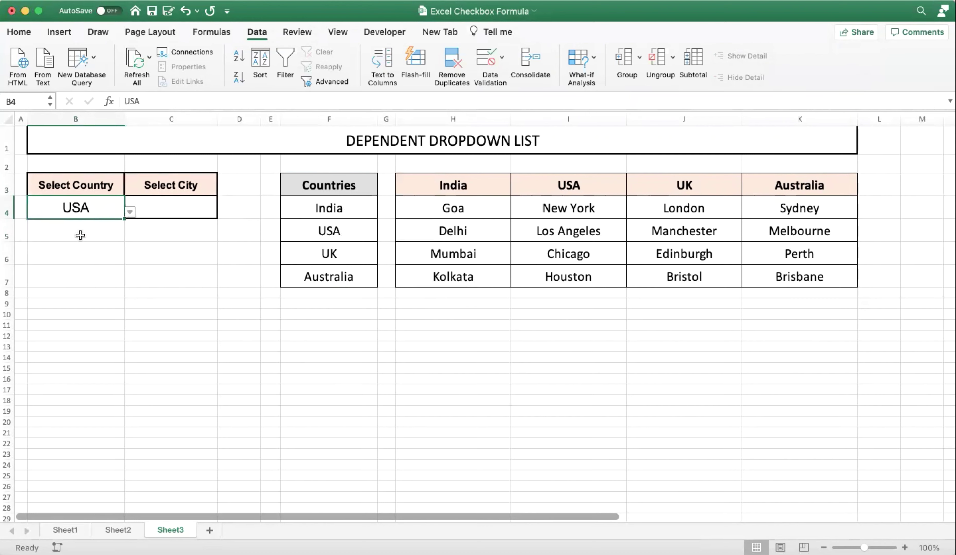
{"action": "left_click", "coordinate": [129, 212]}
{"action": "left_click", "coordinate": [47, 265]}
{"action": "left_click", "coordinate": [130, 211]}
{"action": "left_click", "coordinate": [56, 278]}
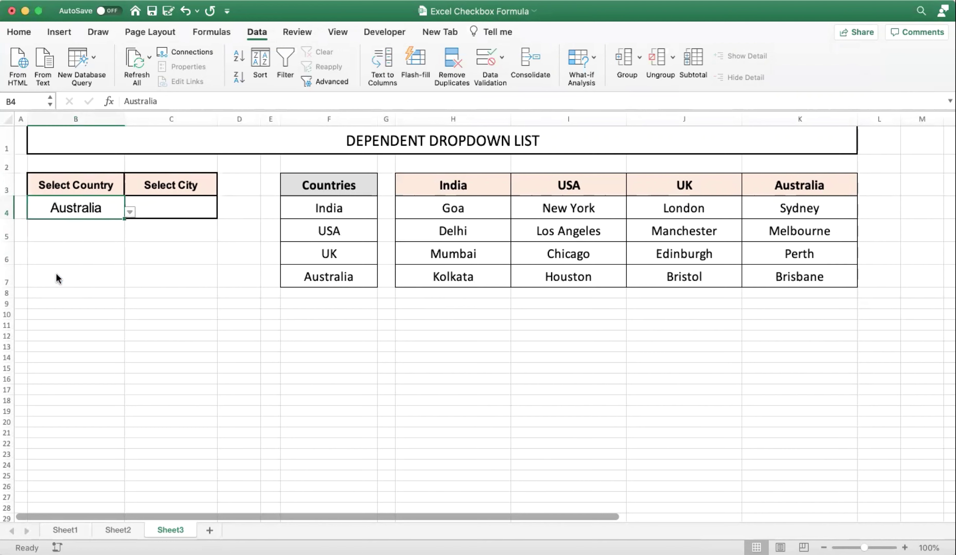
{"action": "left_click", "coordinate": [130, 212]}
{"action": "left_click", "coordinate": [71, 228]}
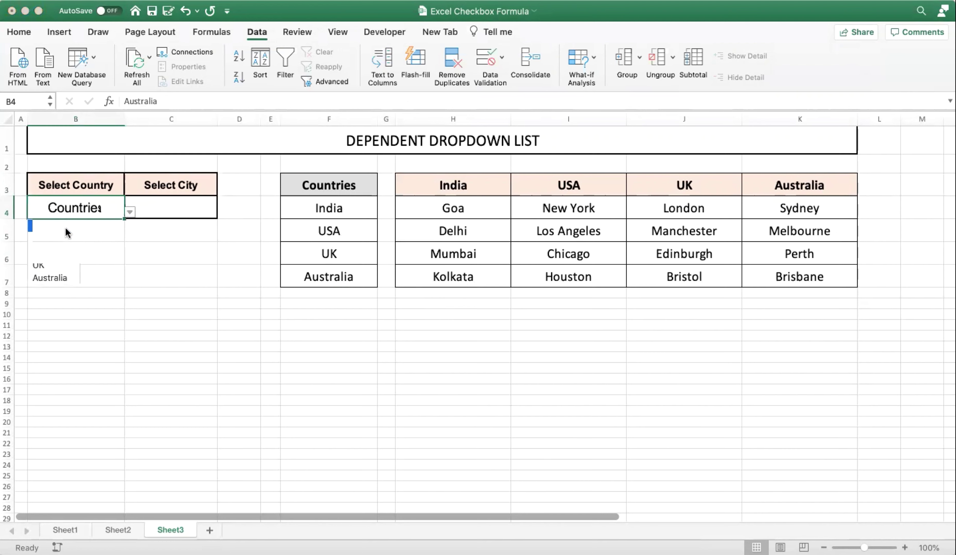
{"action": "left_click", "coordinate": [152, 208]}
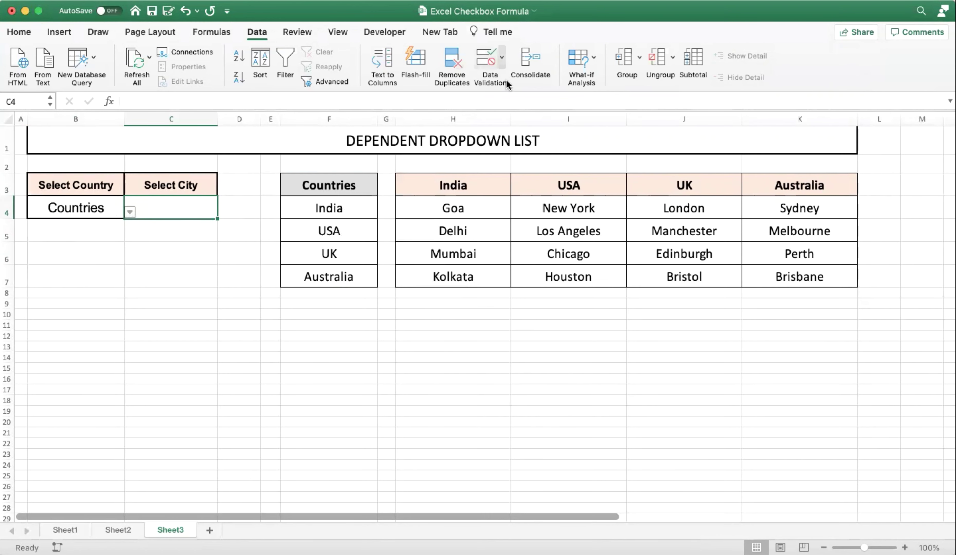
Set C4's data validation to a List with source =INDIRECT($B$4).
{"action": "left_click", "coordinate": [490, 78]}
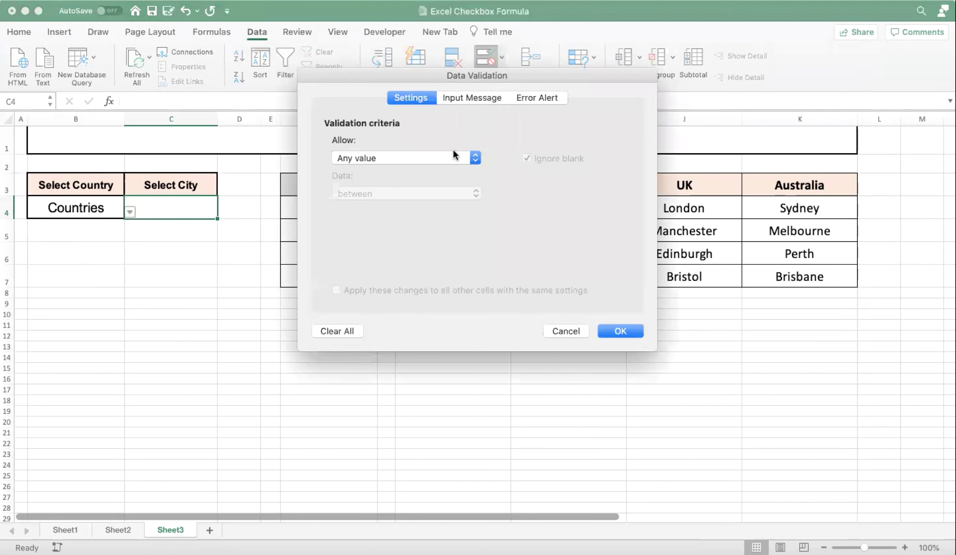
{"action": "left_click", "coordinate": [454, 158]}
{"action": "left_click", "coordinate": [355, 193]}
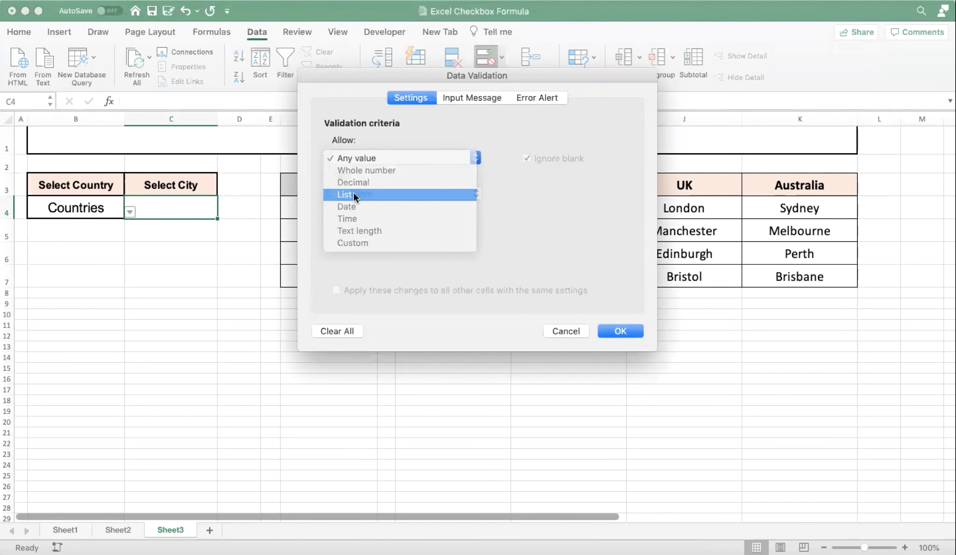
{"action": "left_click", "coordinate": [363, 228]}
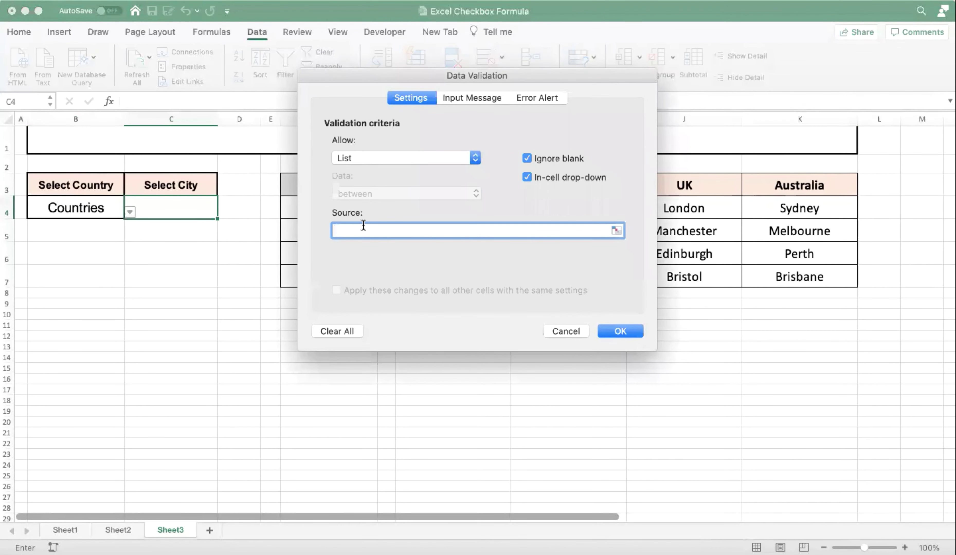
{"action": "type", "text": "=IN"}
{"action": "type", "text": "DIRECT"}
{"action": "type", "text": "("}
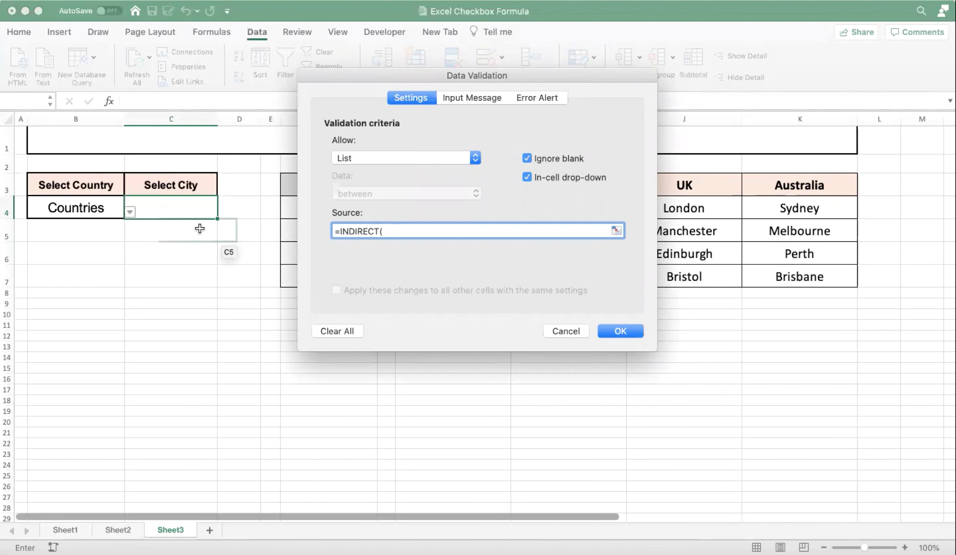
{"action": "left_click", "coordinate": [81, 209]}
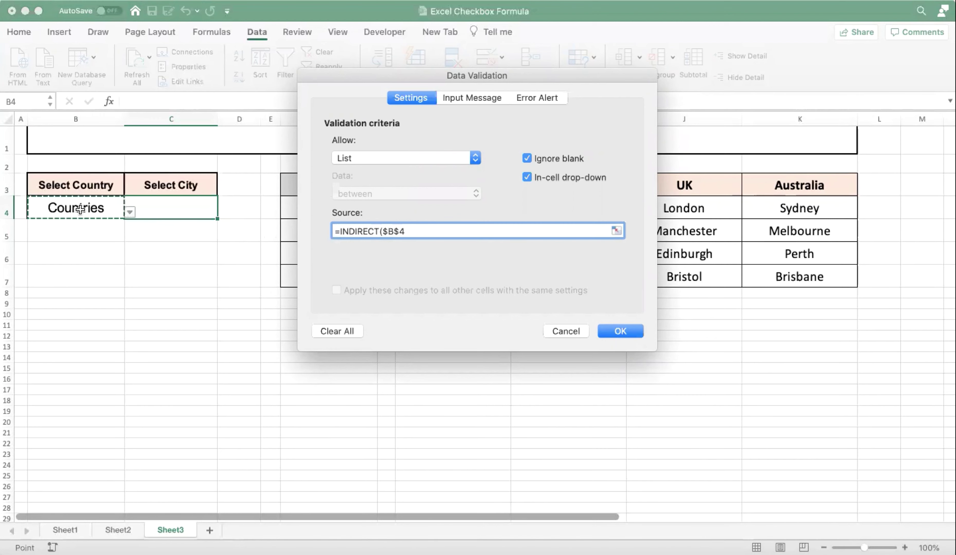
{"action": "type", "text": ")"}
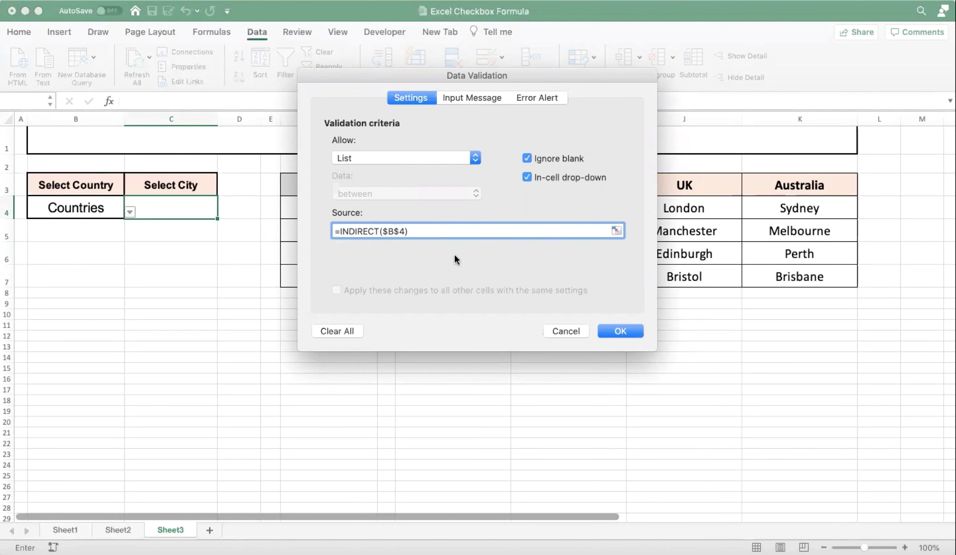
Confirm C4's validation, then choose India in B4 and Delhi in C4.
{"action": "left_click", "coordinate": [620, 331]}
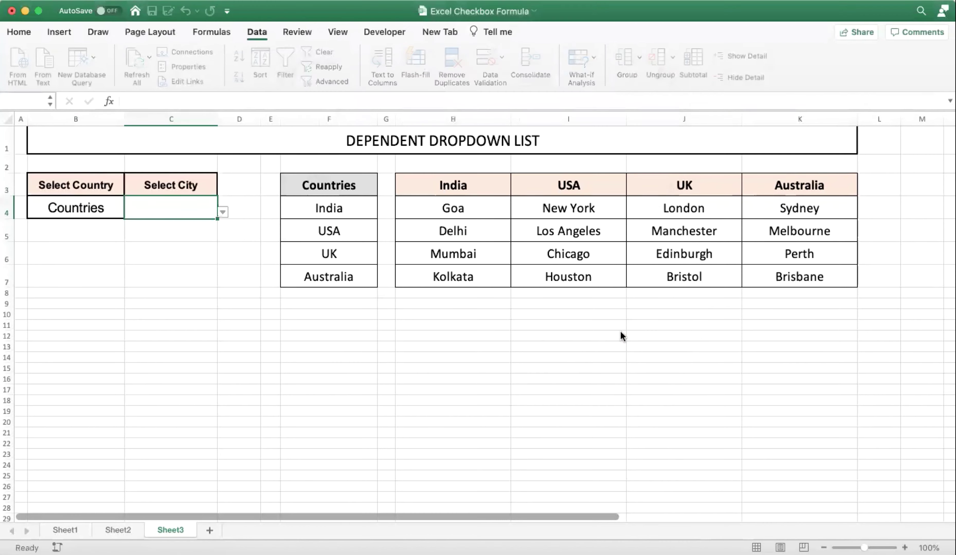
{"action": "left_click", "coordinate": [99, 209]}
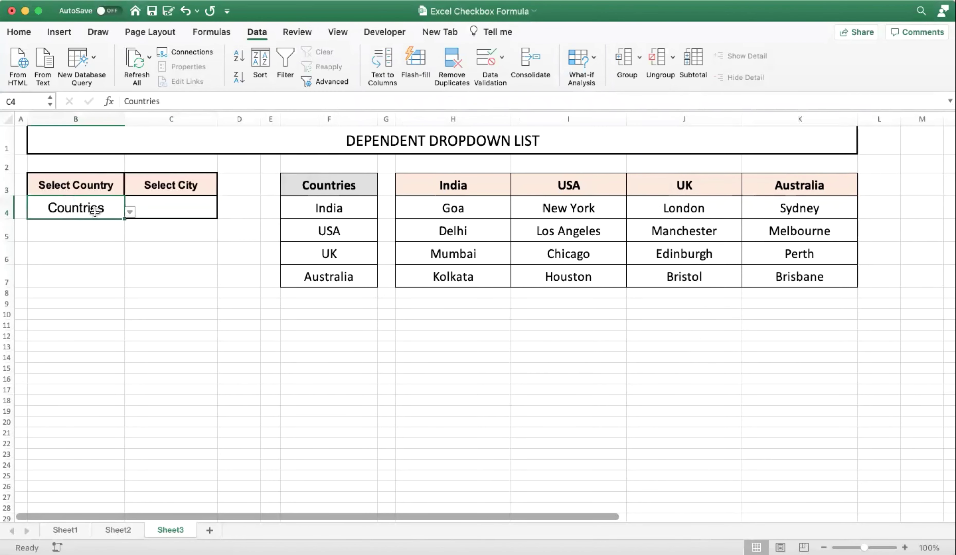
{"action": "left_click", "coordinate": [130, 212]}
{"action": "left_click", "coordinate": [71, 240]}
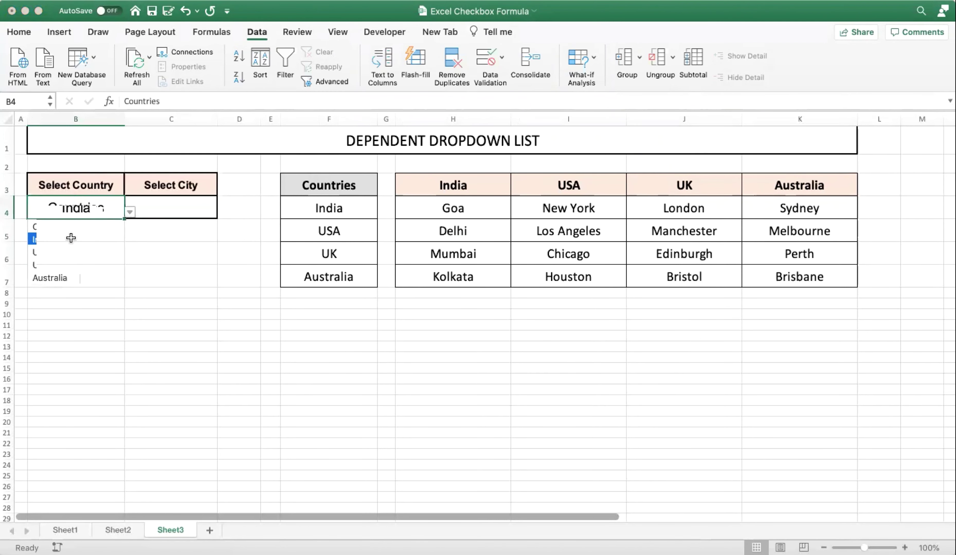
{"action": "left_click", "coordinate": [188, 208]}
{"action": "left_click", "coordinate": [221, 212]}
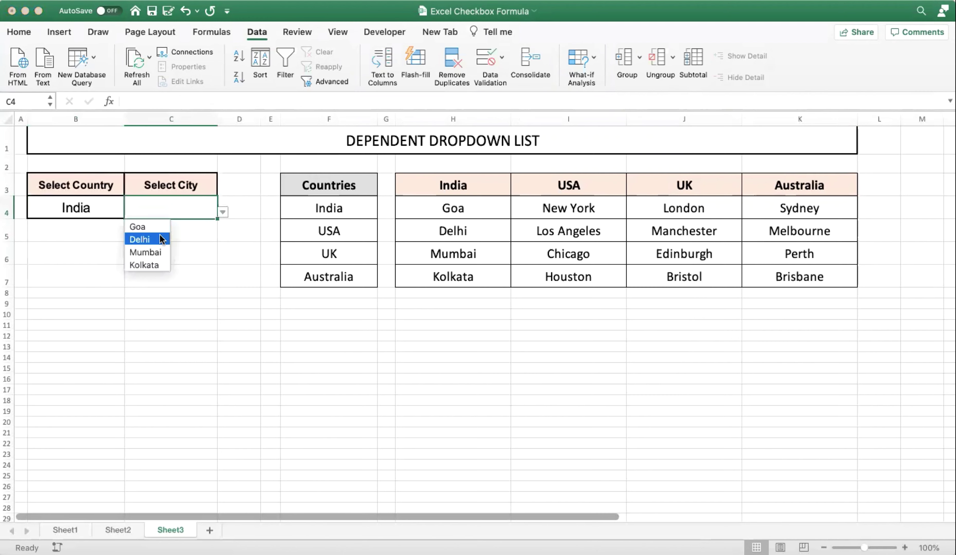
{"action": "left_click", "coordinate": [159, 239]}
Choose USA in B4 and Chicago in C4.
{"action": "left_click", "coordinate": [99, 187]}
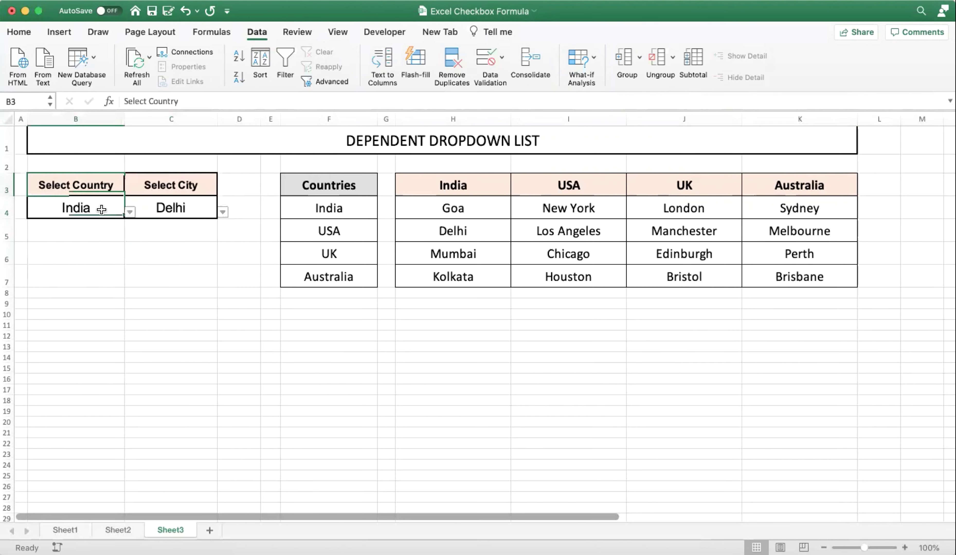
{"action": "left_click", "coordinate": [121, 214]}
{"action": "left_click", "coordinate": [129, 212]}
{"action": "left_click", "coordinate": [49, 249]}
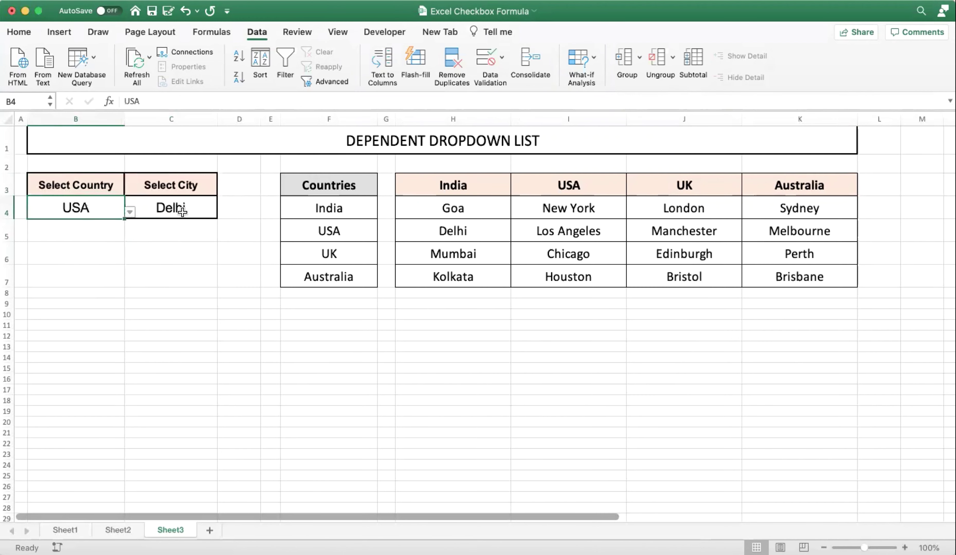
{"action": "left_click", "coordinate": [191, 209]}
{"action": "left_click", "coordinate": [222, 212]}
{"action": "left_click", "coordinate": [162, 252]}
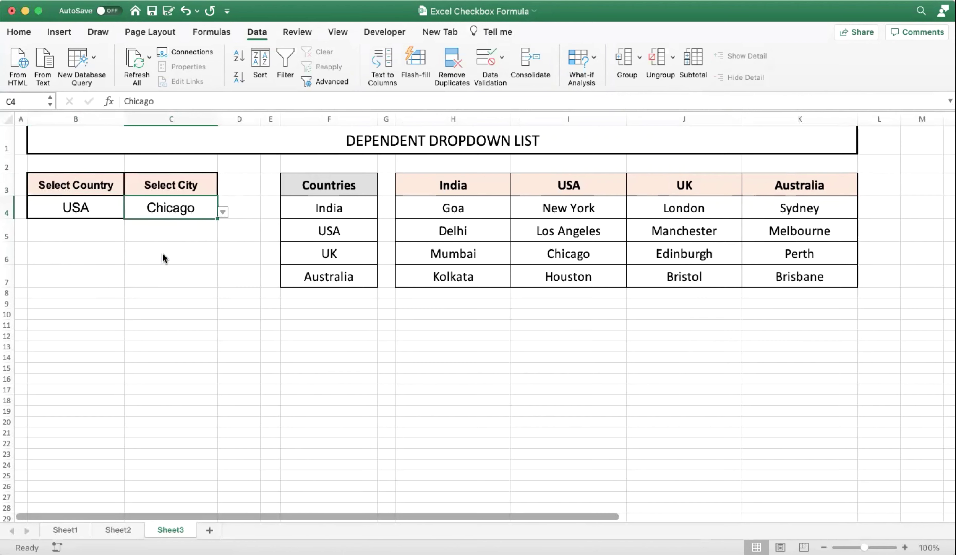
Choose Australia in B4 and Perth in C4.
{"action": "left_click", "coordinate": [88, 209]}
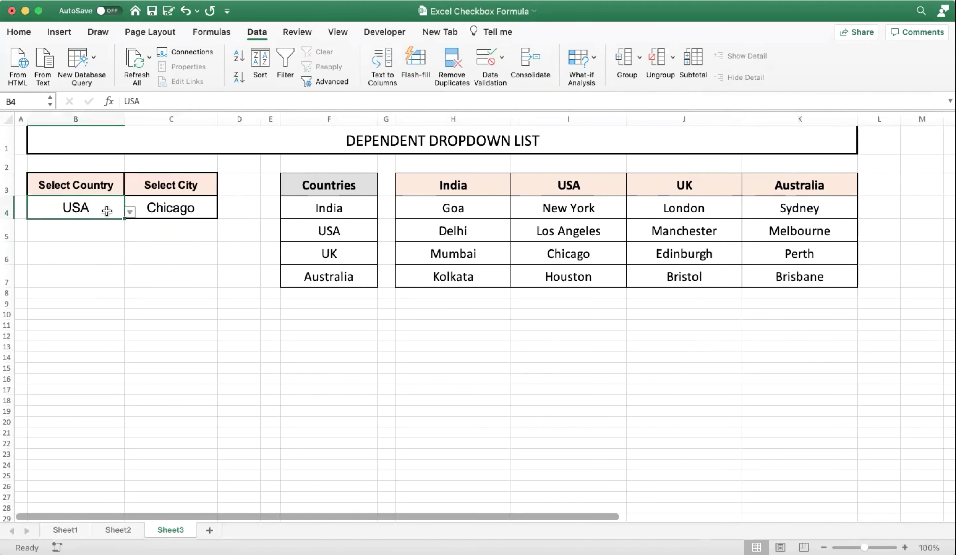
{"action": "left_click", "coordinate": [128, 213]}
{"action": "left_click", "coordinate": [57, 278]}
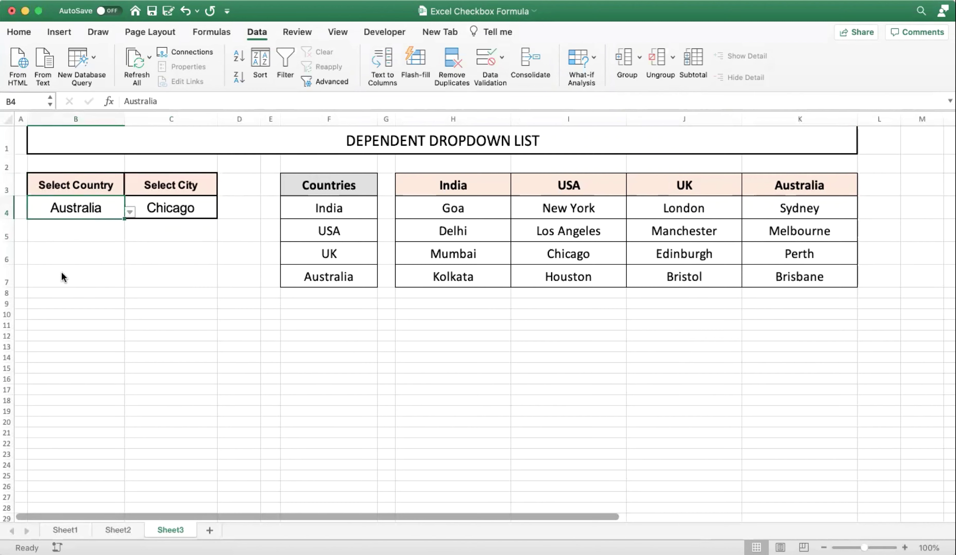
{"action": "left_click", "coordinate": [187, 210]}
{"action": "left_click", "coordinate": [222, 212]}
{"action": "left_click", "coordinate": [164, 251]}
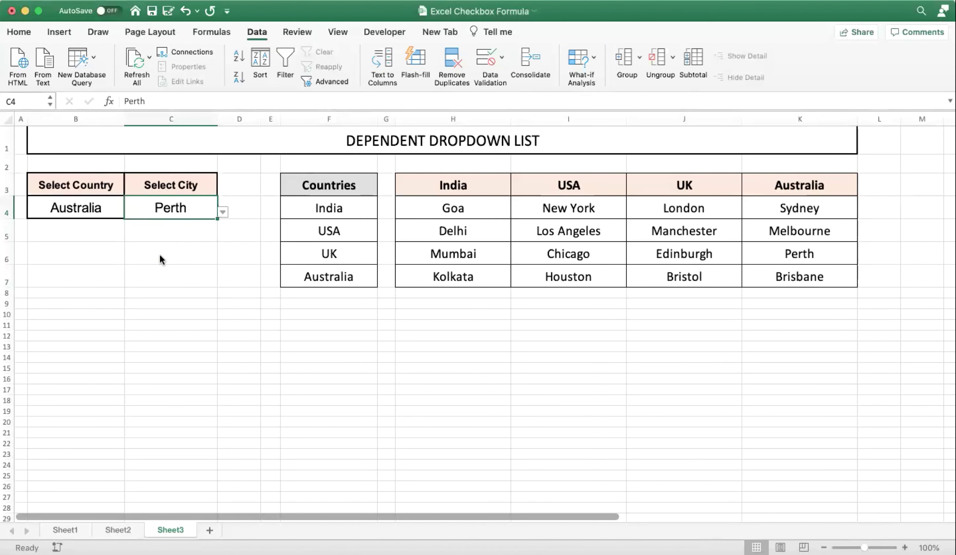
{"action": "left_click", "coordinate": [102, 205]}
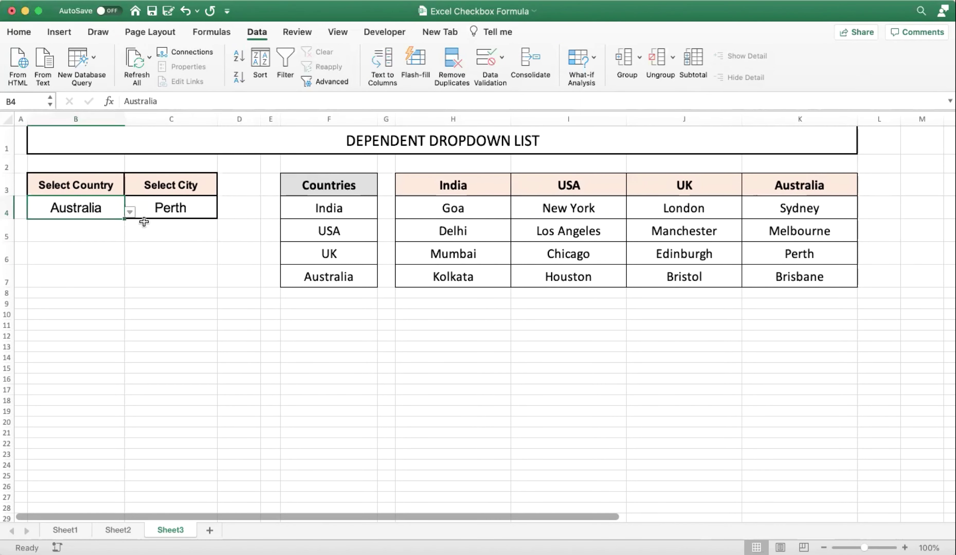